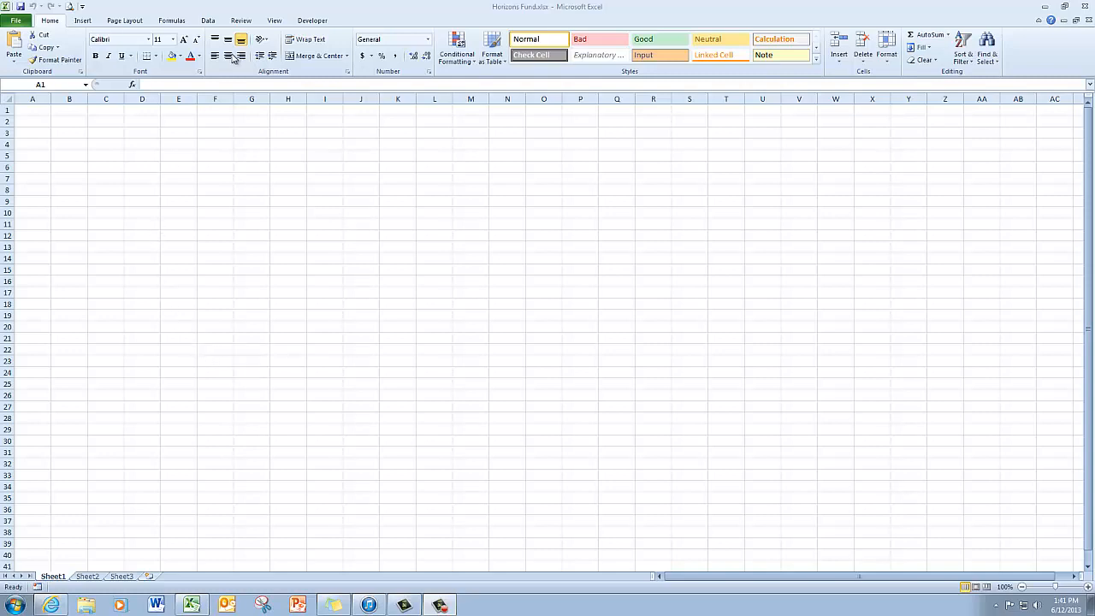
Start importing external data from a text file and open the BTEC 170 folder in My Documents.
left_click(211, 24)
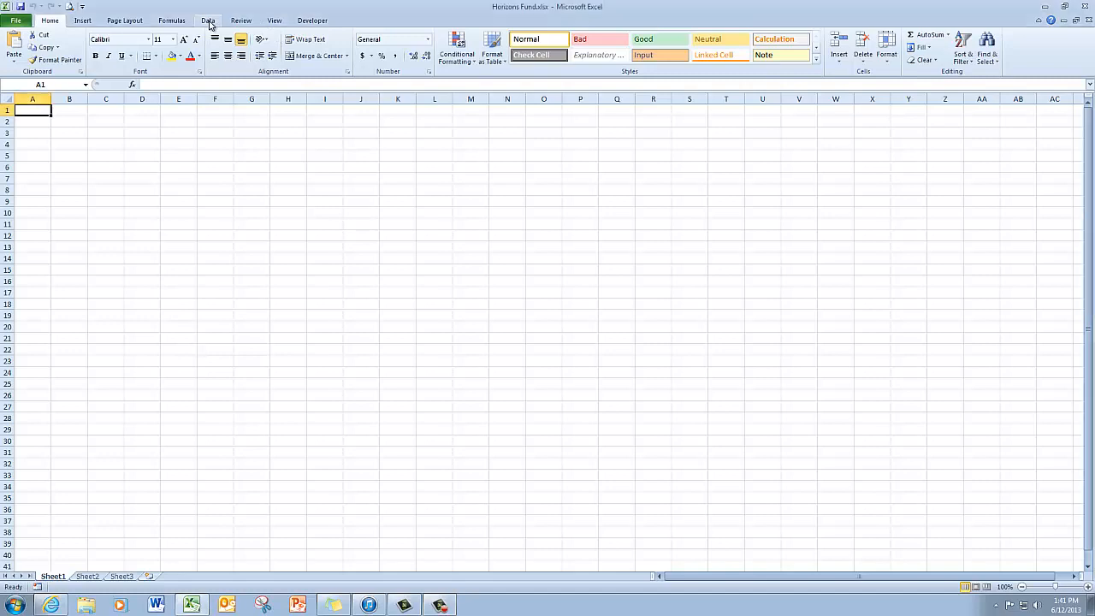
left_click(209, 23)
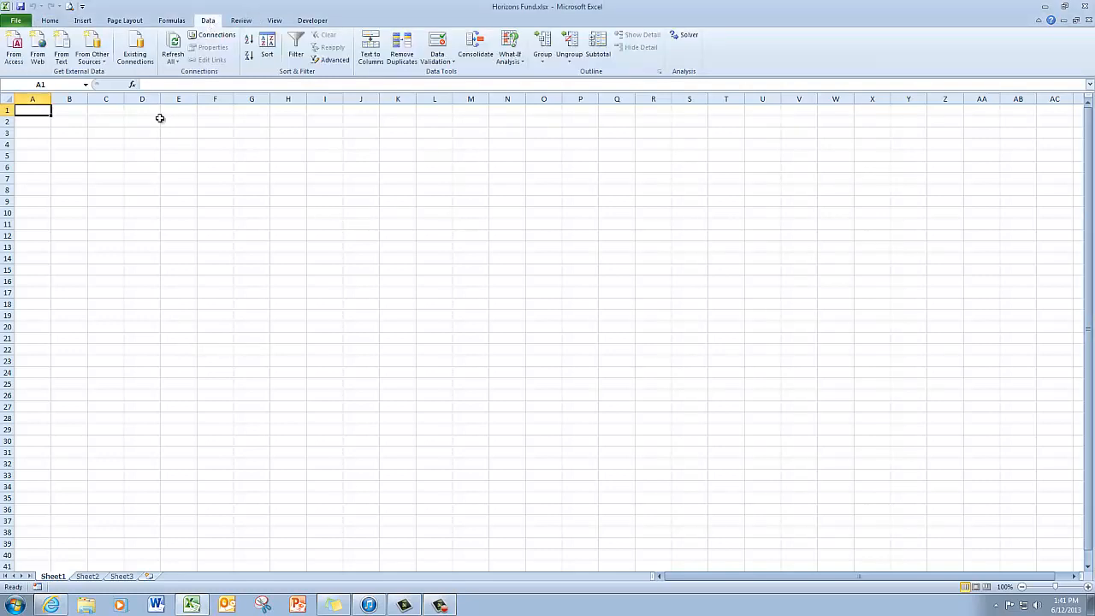
left_click(62, 47)
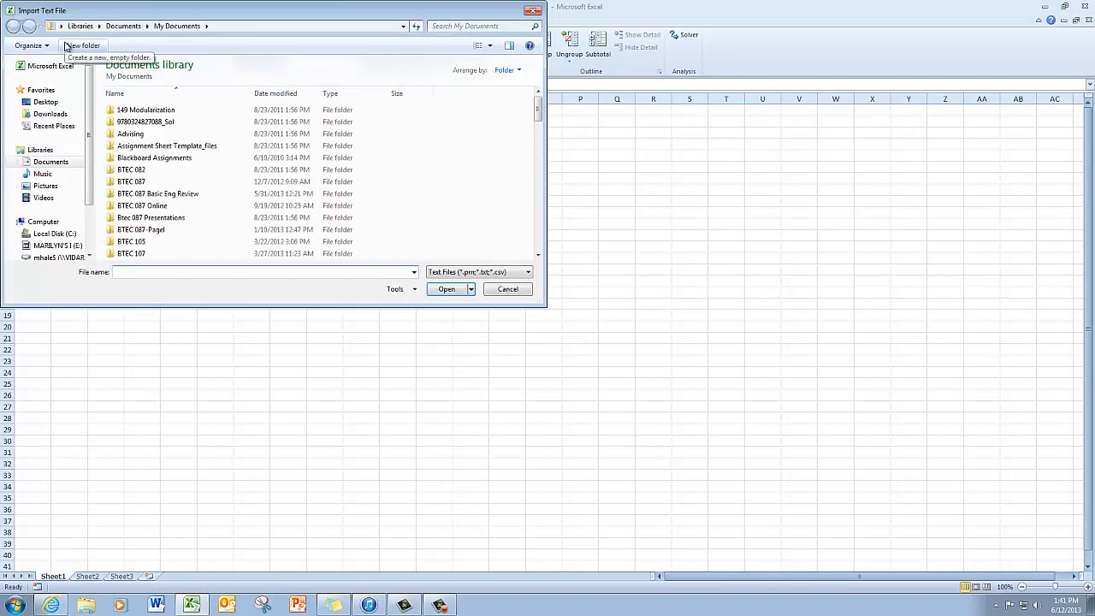
left_click(537, 177)
left_click(537, 177)
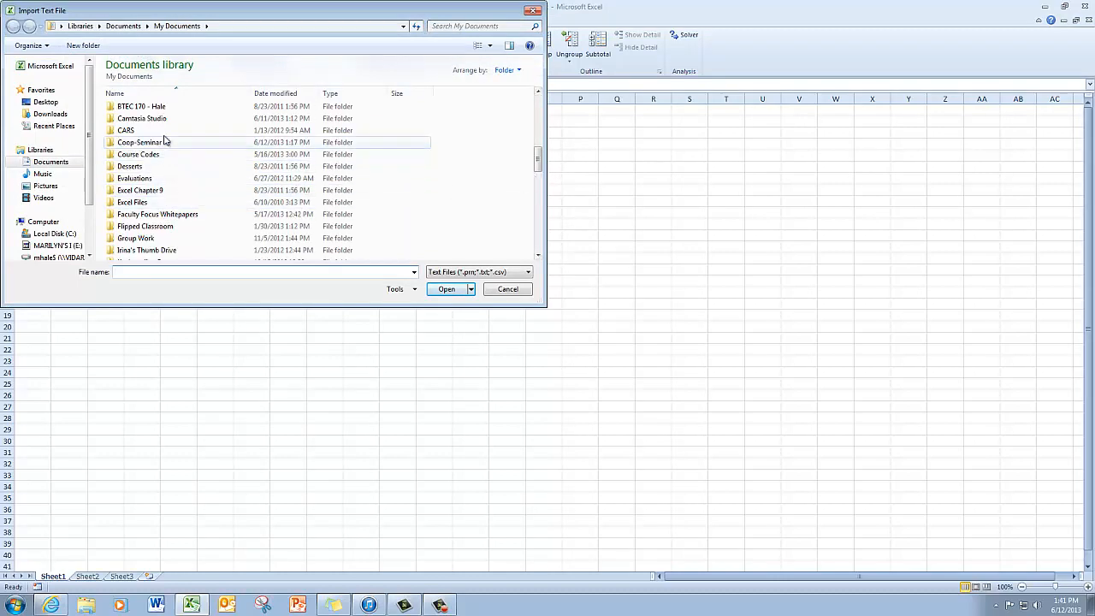
left_click(538, 92)
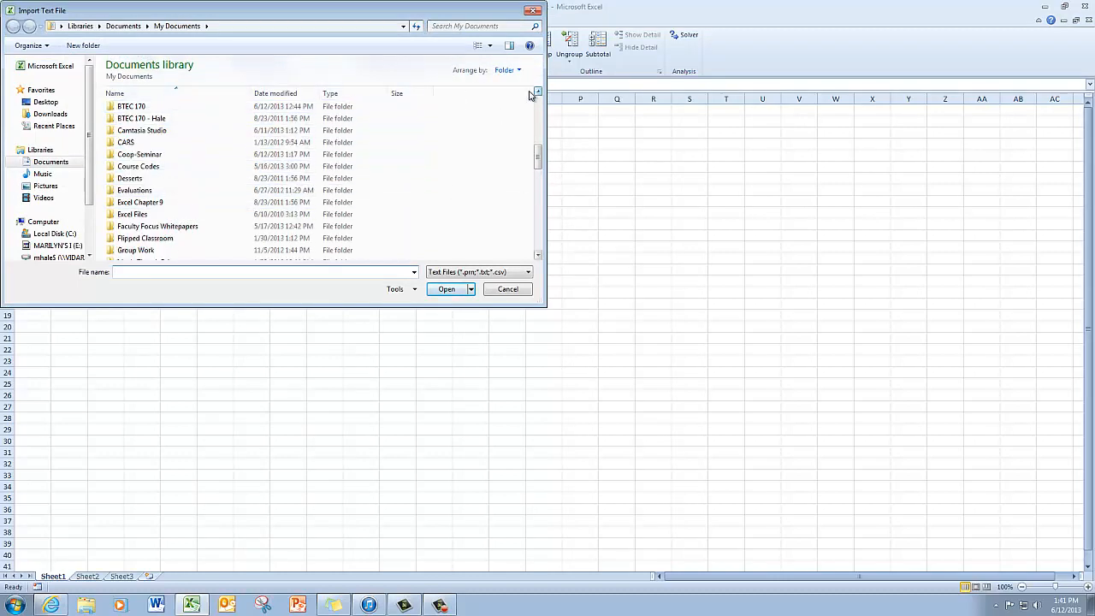
double_click(133, 107)
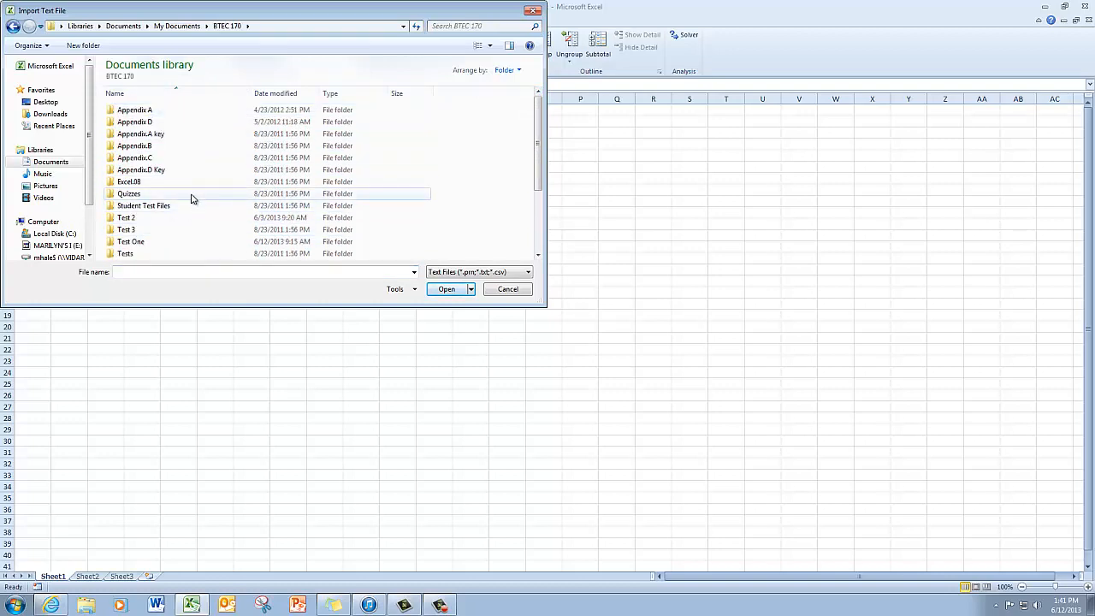
Import History.txt from the Tutorial 11 subfolder of Video Demo Files.
scroll(191, 199, "down", 2)
scroll(192, 199, "down", 1)
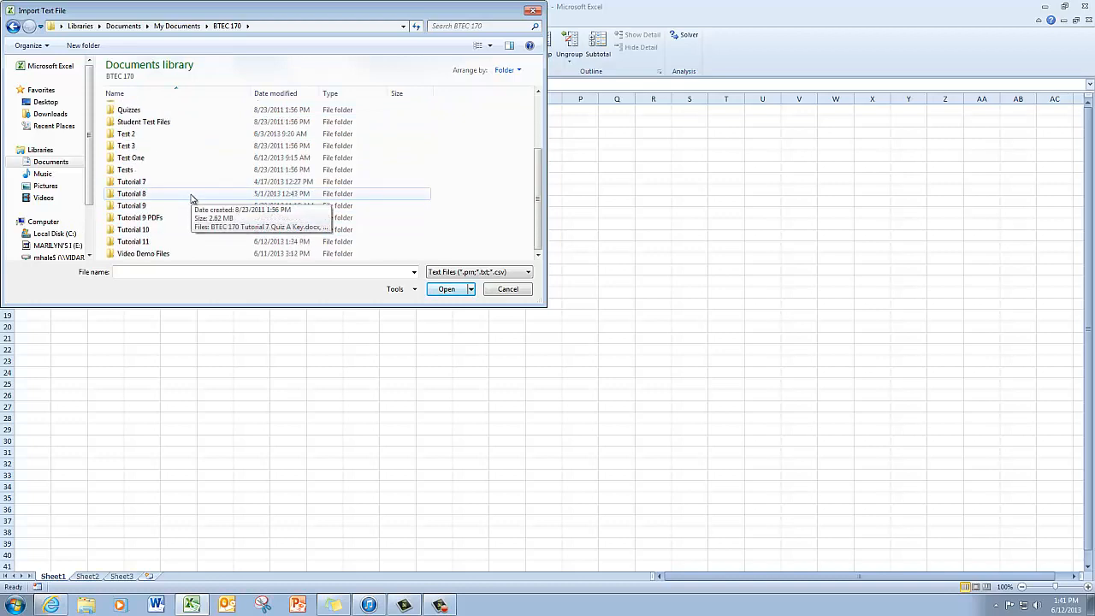
double_click(146, 255)
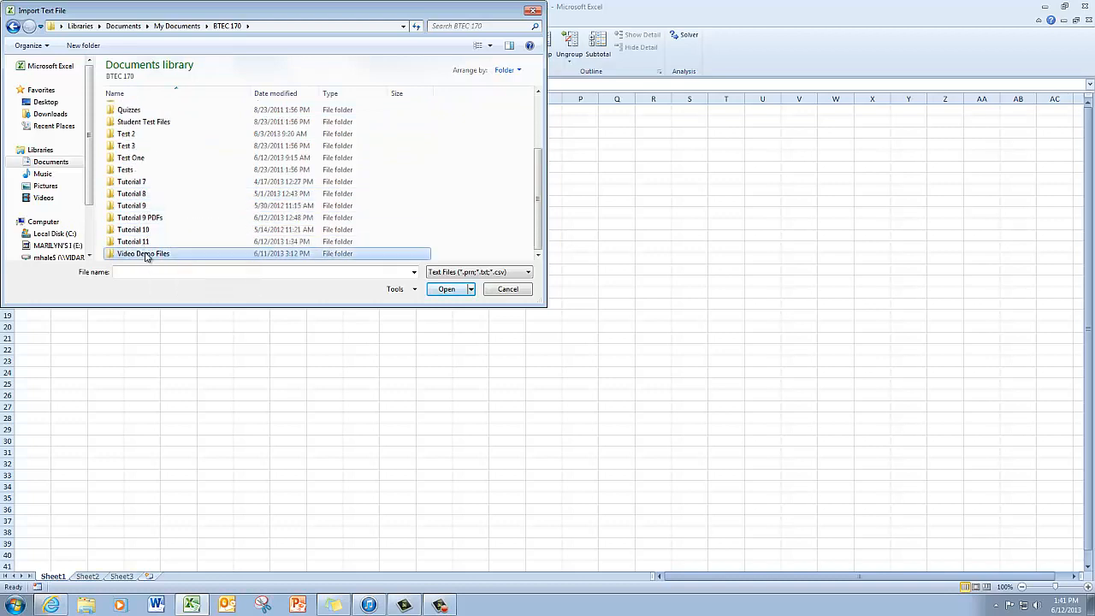
double_click(129, 112)
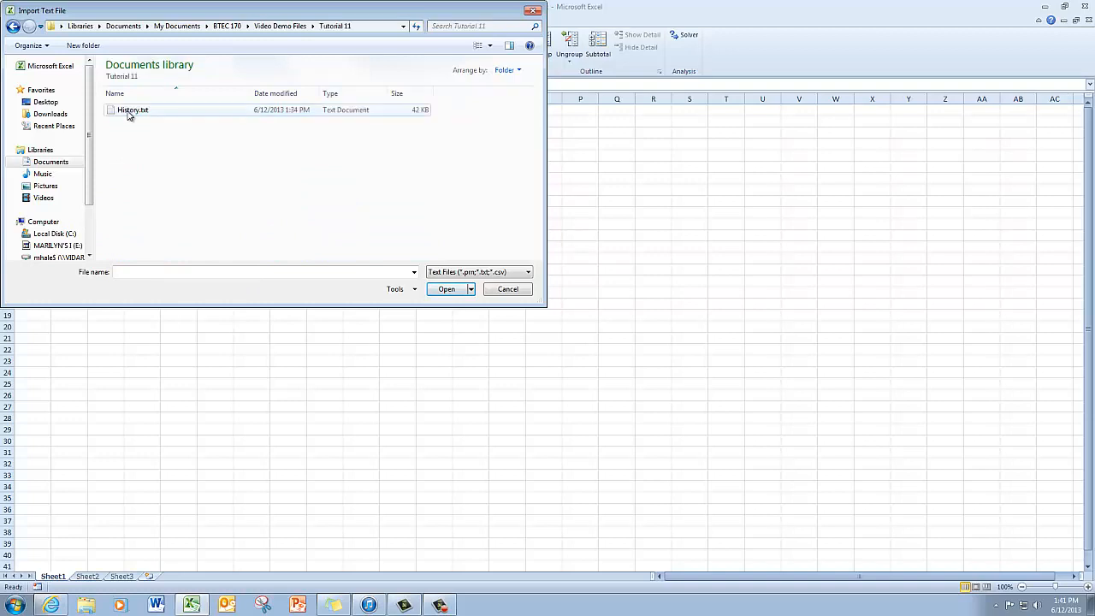
left_click(129, 112)
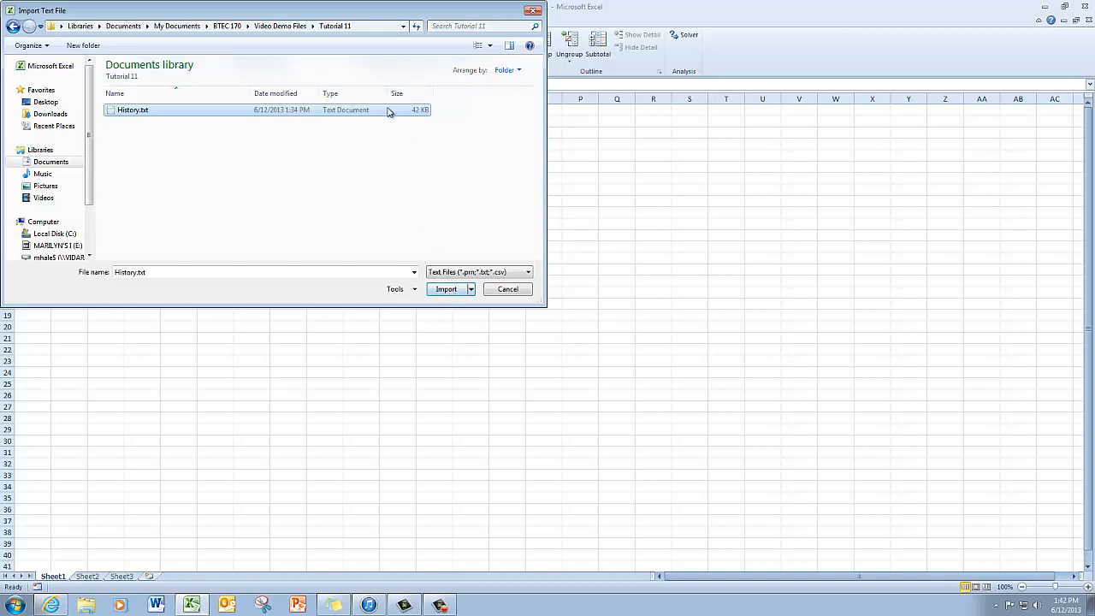
left_click(446, 290)
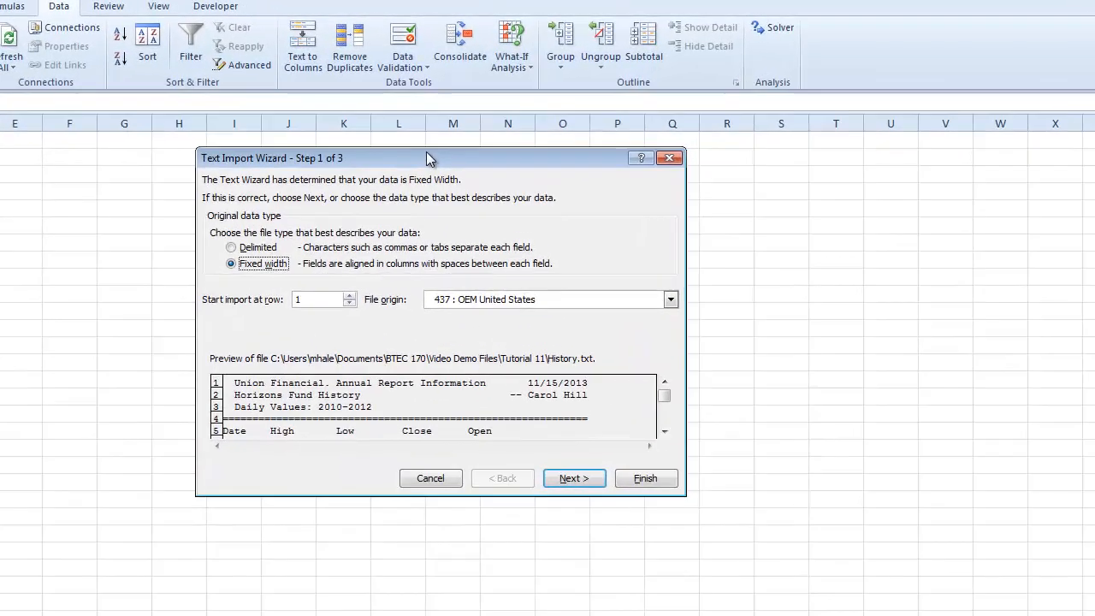
Examine the file preview in the Text Import Wizard to find the title rows, column headings and first data rows.
left_click_drag(469, 121, 545, 144)
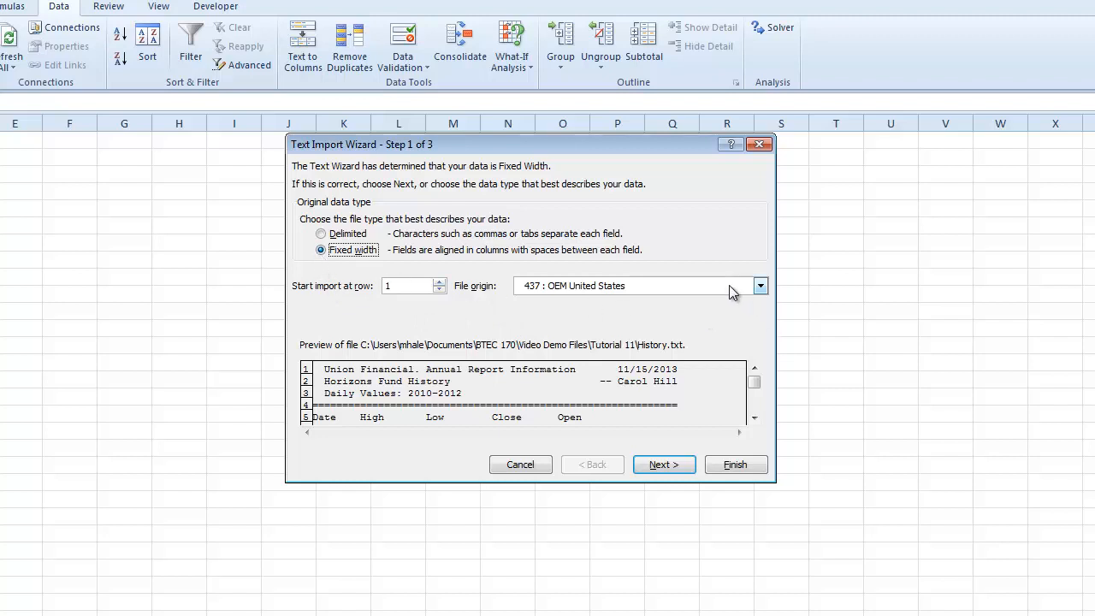
left_click(754, 418)
left_click(754, 419)
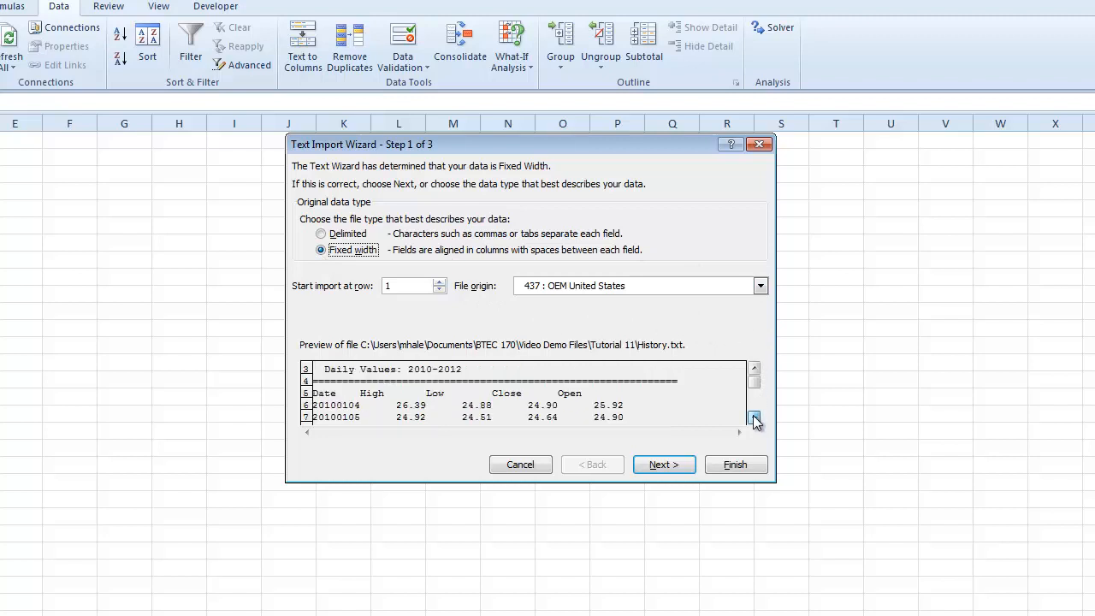
left_click(754, 418)
left_click(754, 418)
left_click(754, 418)
left_click(753, 418)
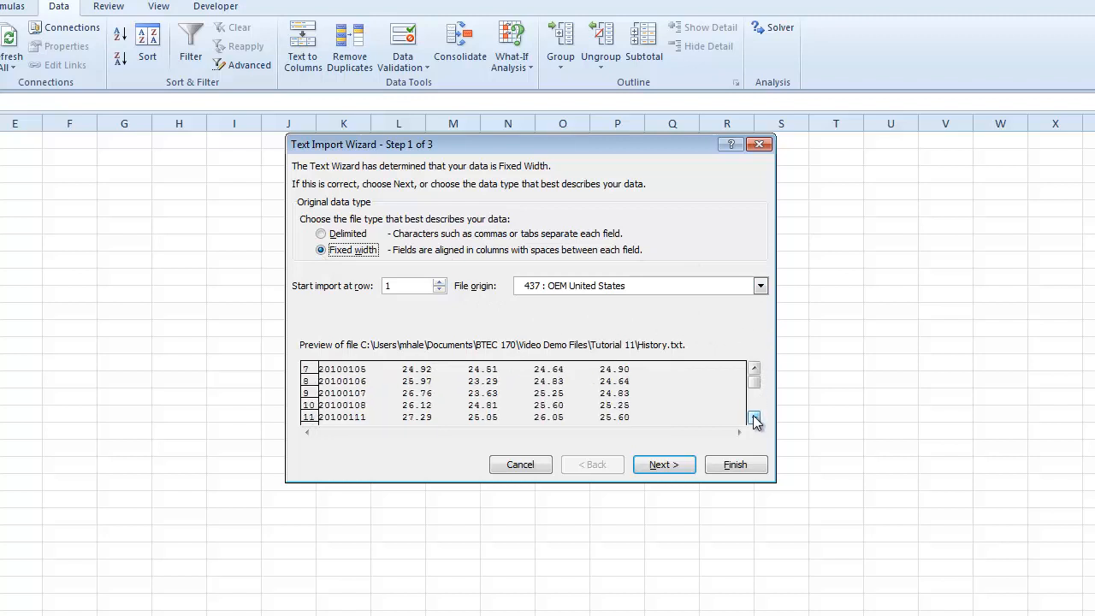
left_click(754, 369)
left_click(755, 369)
left_click(755, 370)
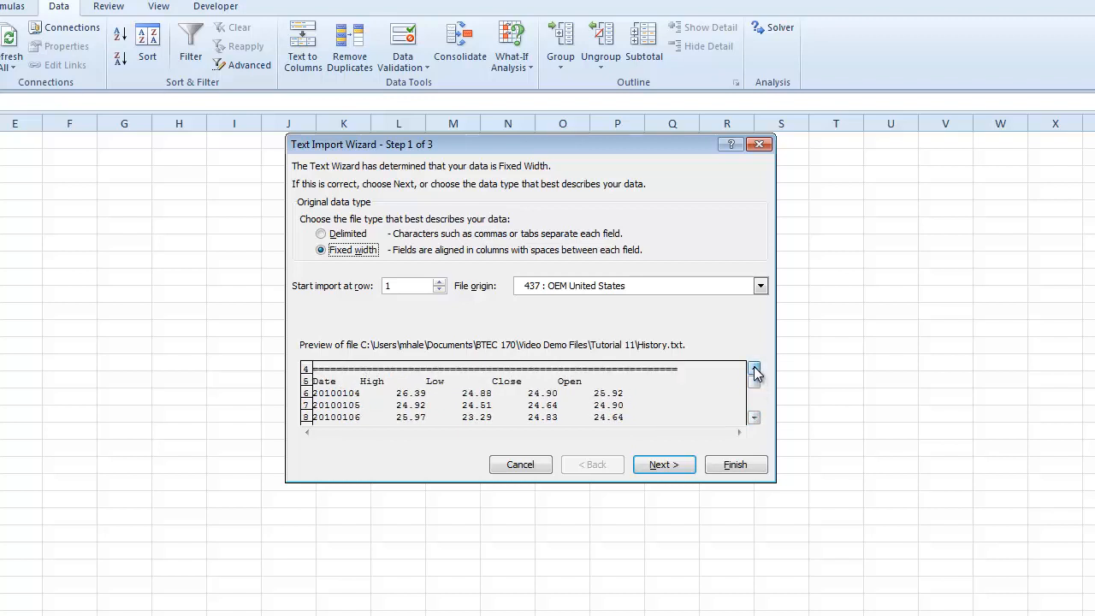
left_click(755, 370)
left_click(754, 370)
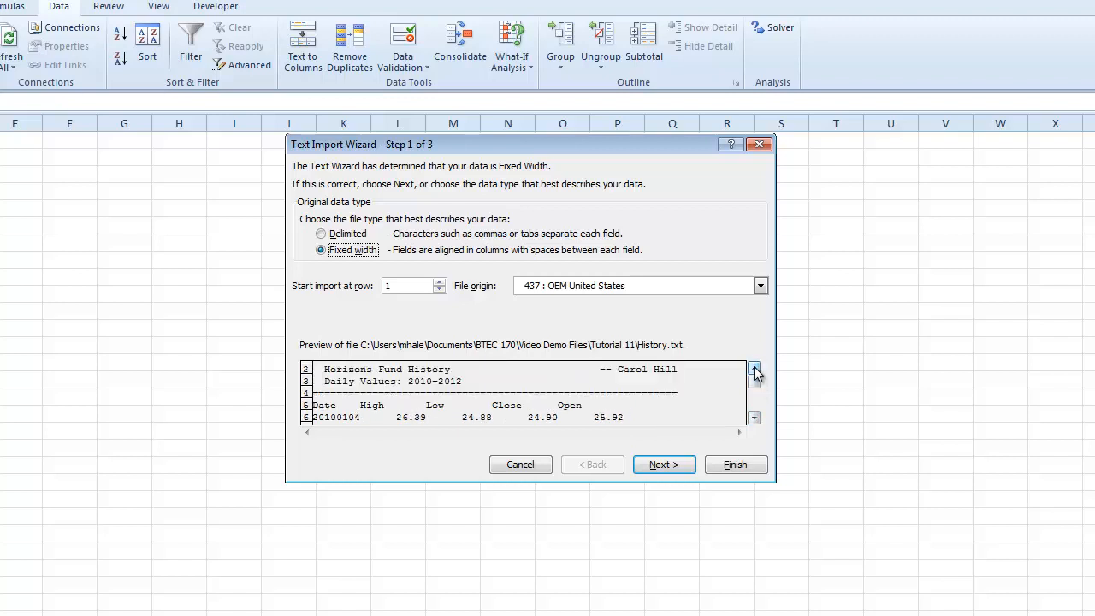
left_click(755, 369)
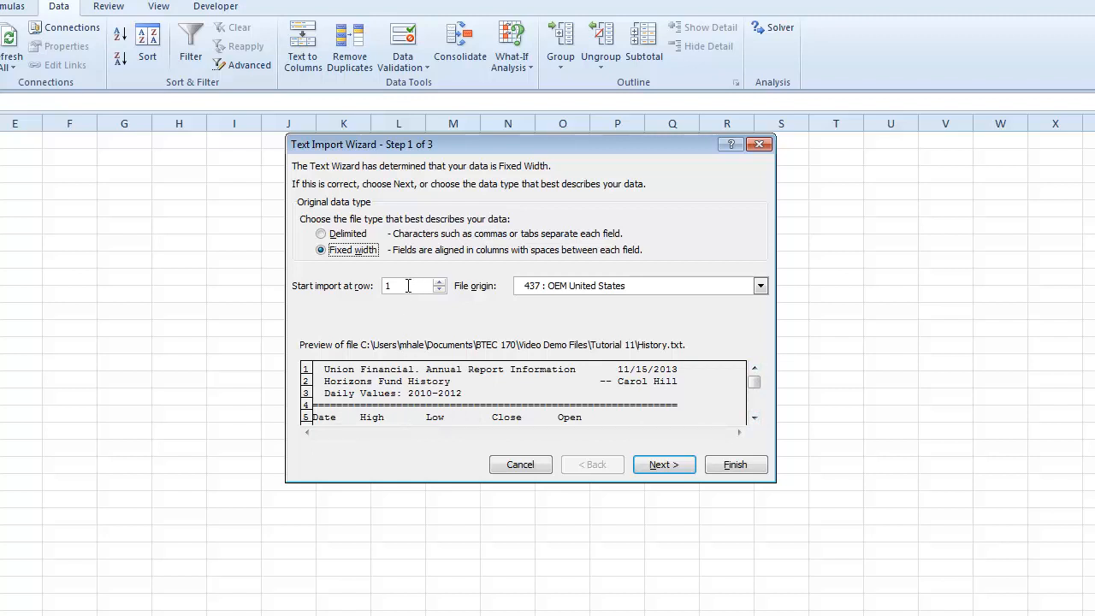
Set the fixed-width import to start at row 5, the column-heading row, and proceed to the column breaks.
left_click(755, 417)
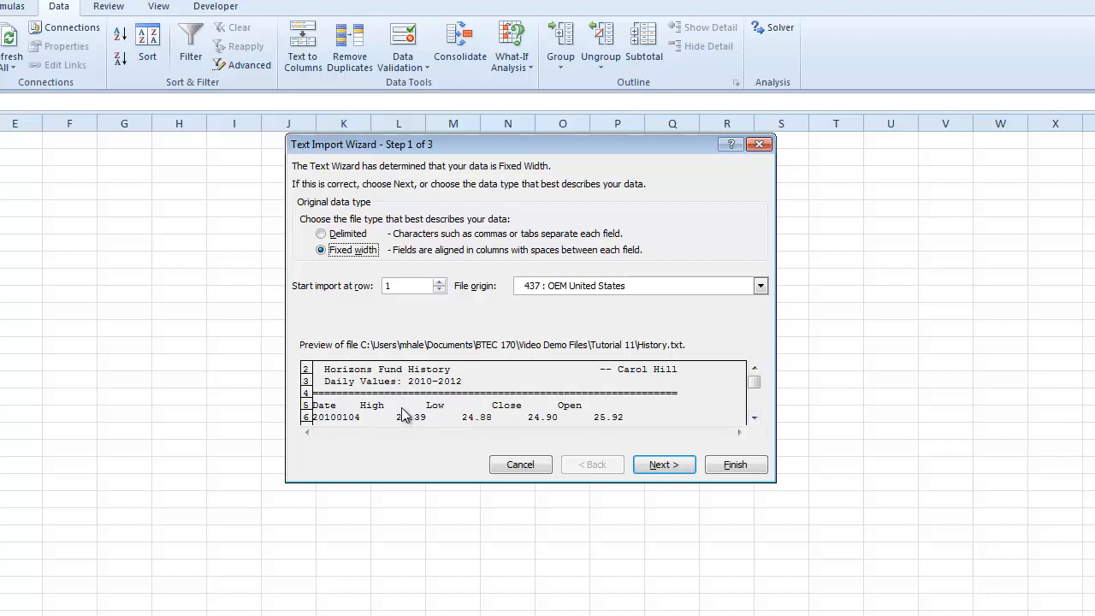
left_click(398, 286)
left_click_drag(398, 287, 358, 287)
left_click(661, 466)
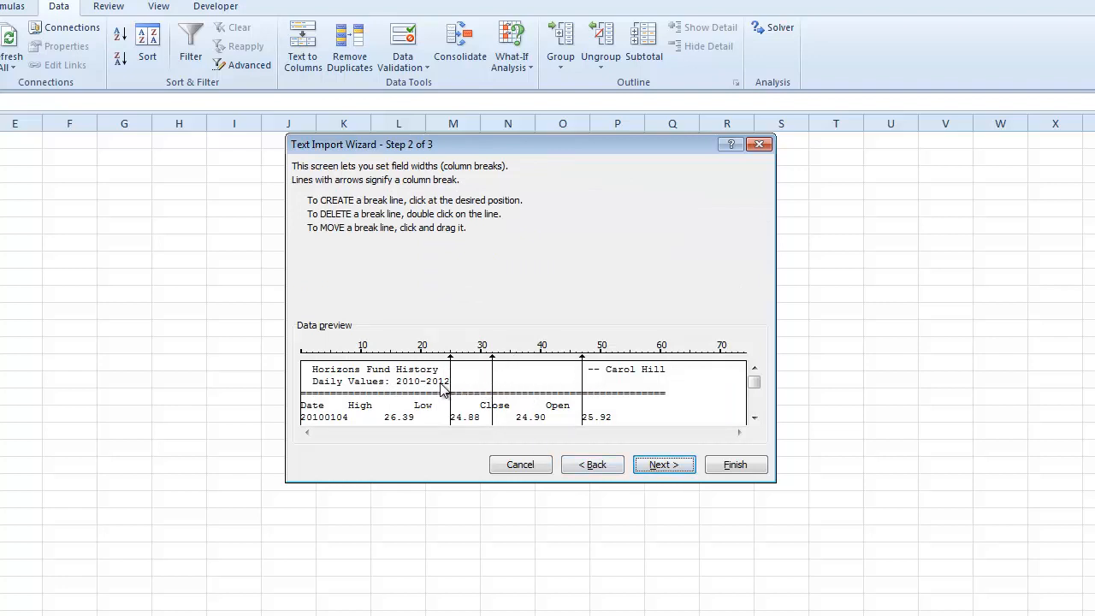
Add a column break at about 8, move the existing breaks to about 19, 30 and 41, and proceed to the column formats.
left_click(754, 418)
left_click(754, 418)
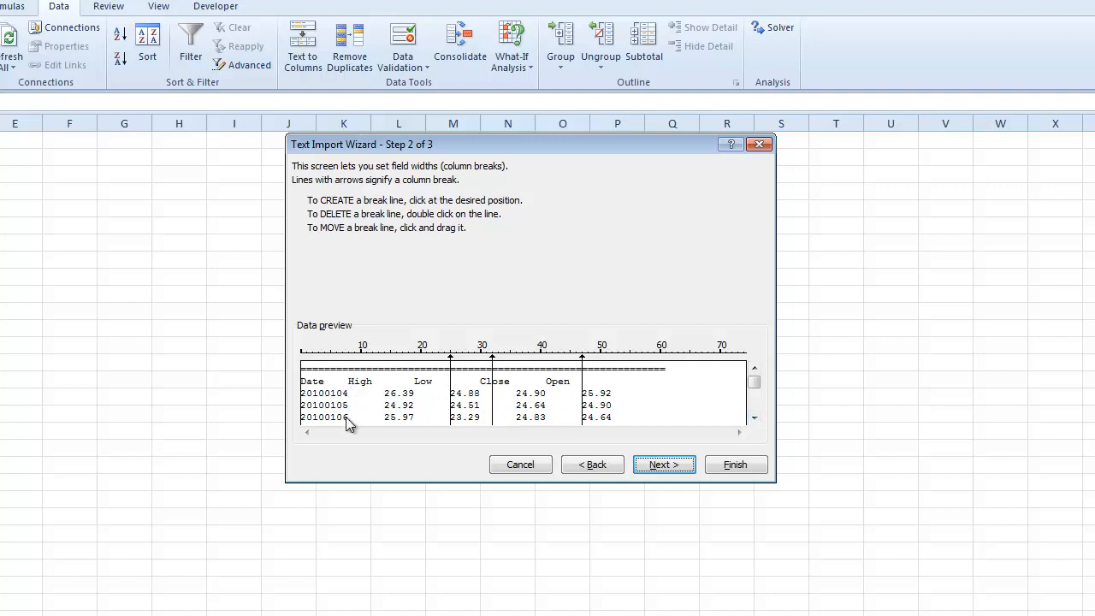
left_click(347, 359)
left_click_drag(451, 365, 416, 369)
left_click_drag(494, 377, 480, 369)
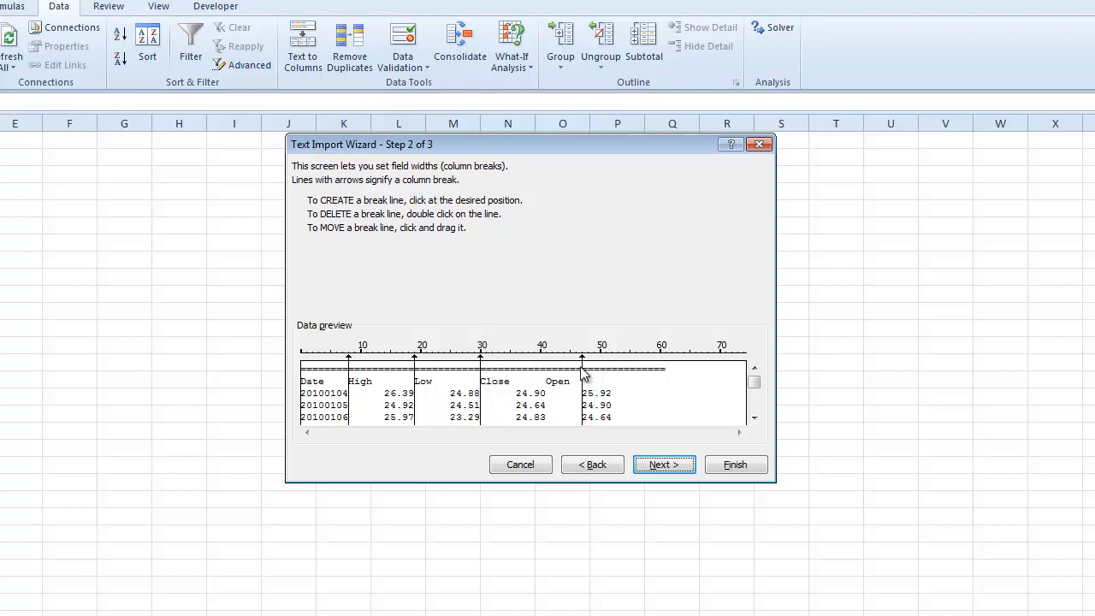
left_click_drag(582, 366, 548, 368)
left_click(673, 462)
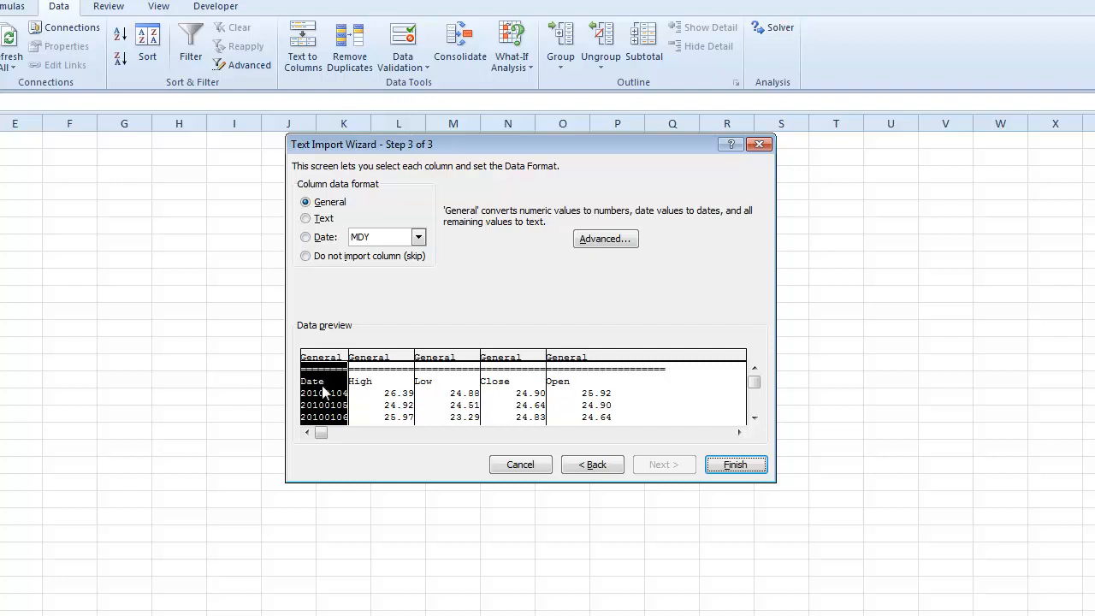
Format the Date column as a YMD date and exclude the Open column from the import.
left_click(306, 238)
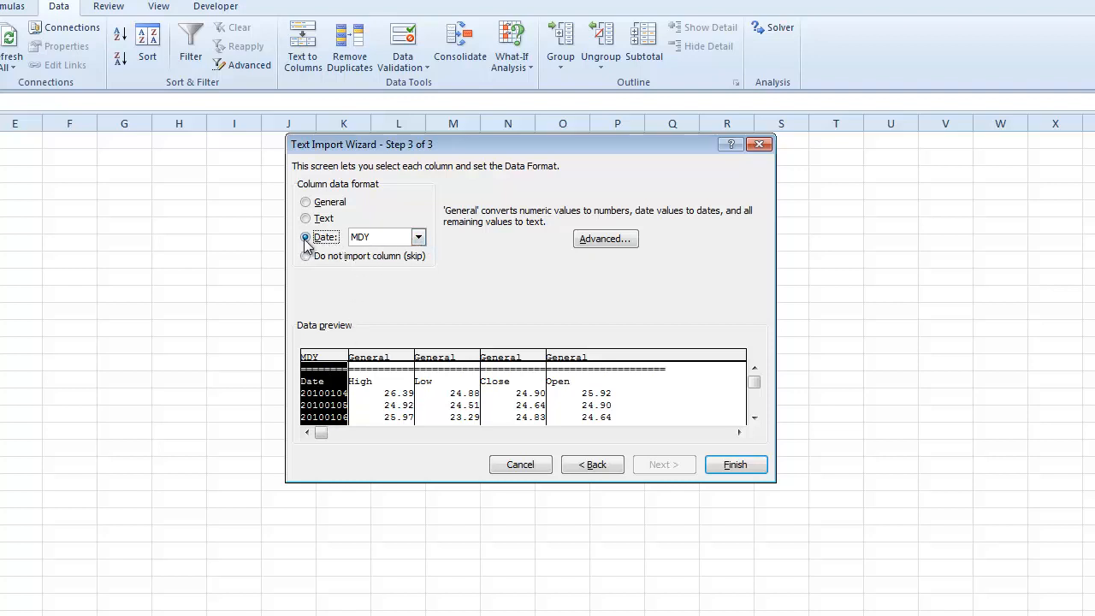
left_click(418, 240)
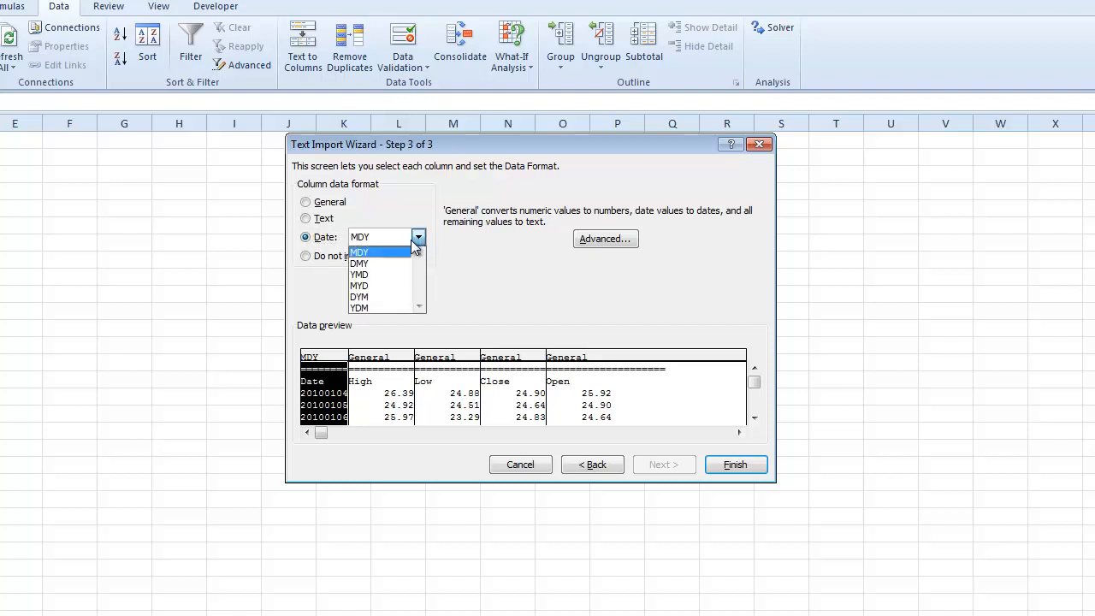
left_click(383, 274)
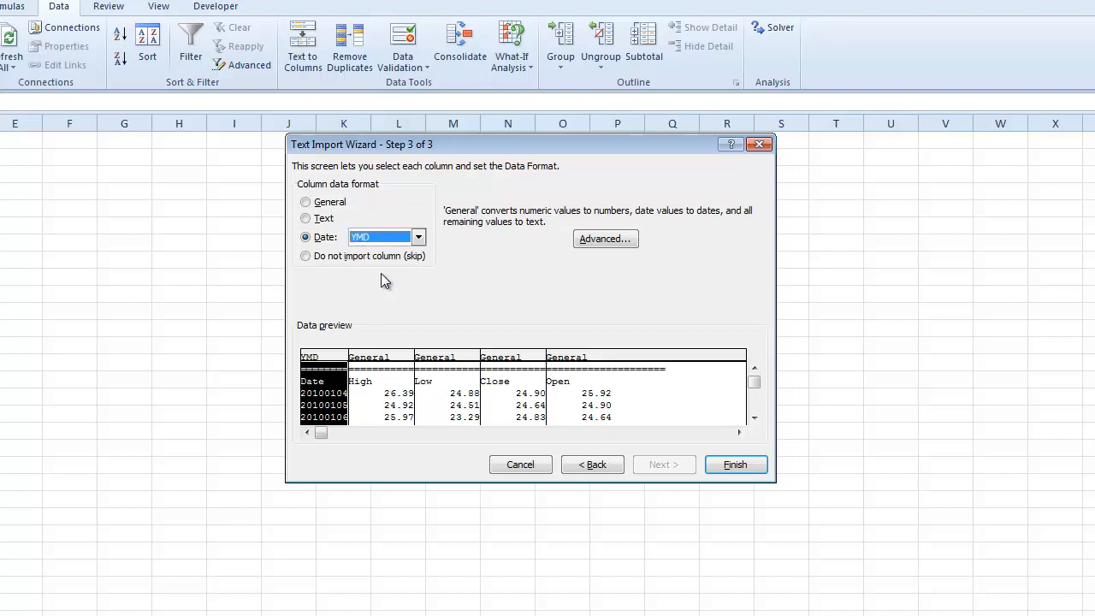
left_click(603, 402)
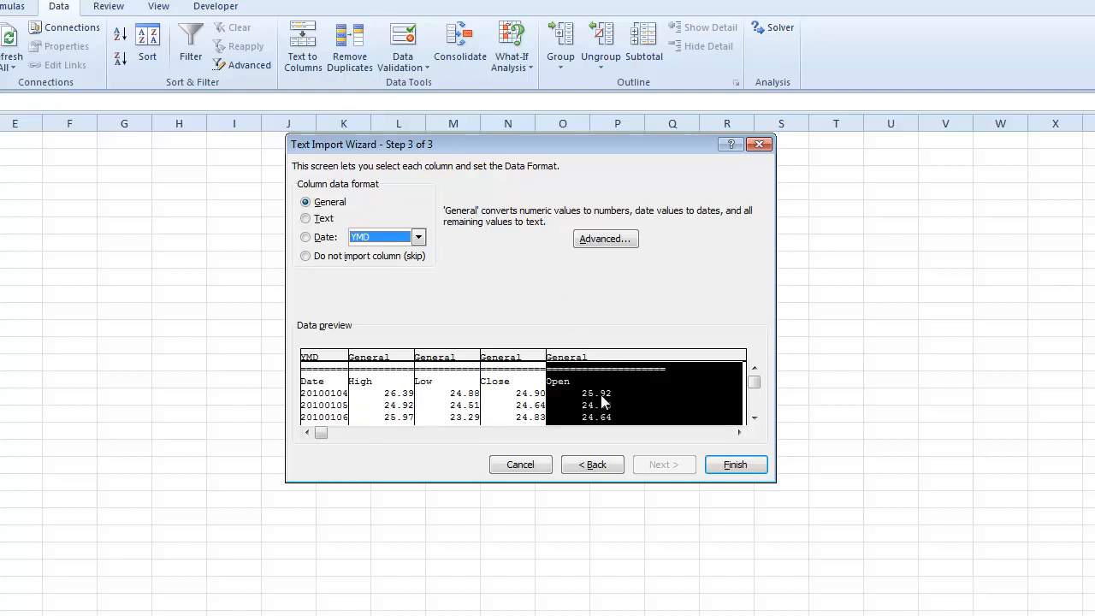
left_click(306, 256)
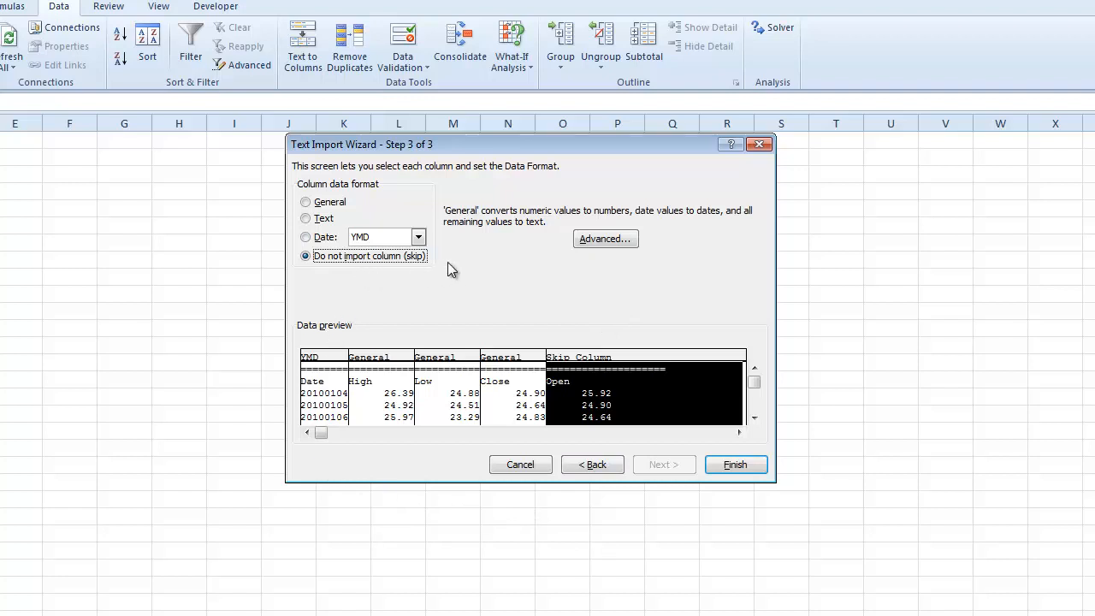
Finish the import, placing the data in the existing worksheet from cell A4, and review the imported rows.
left_click(735, 465)
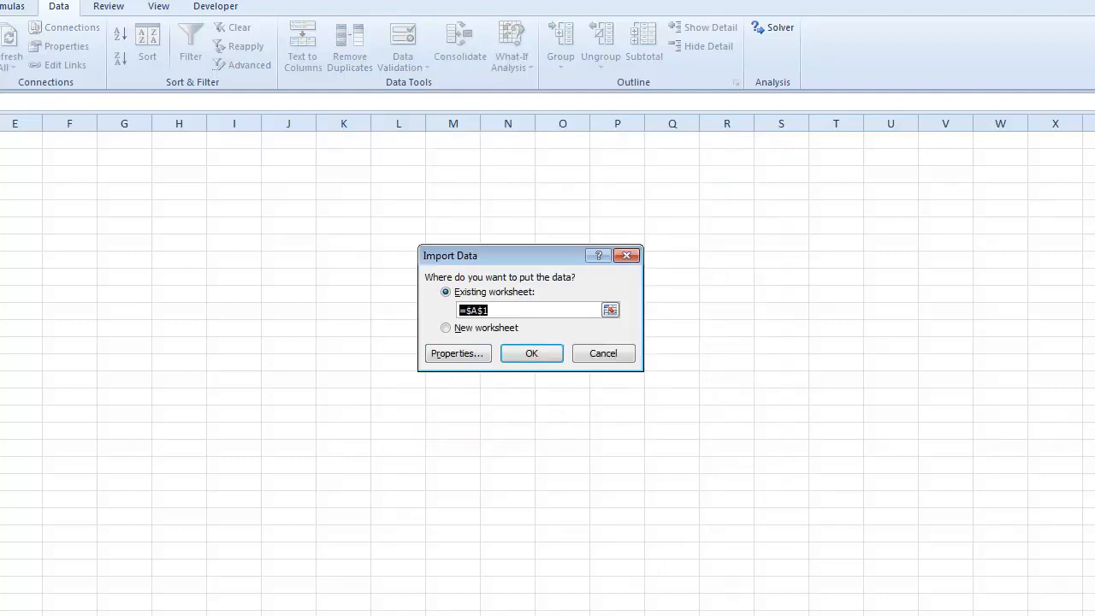
left_click(41, 144)
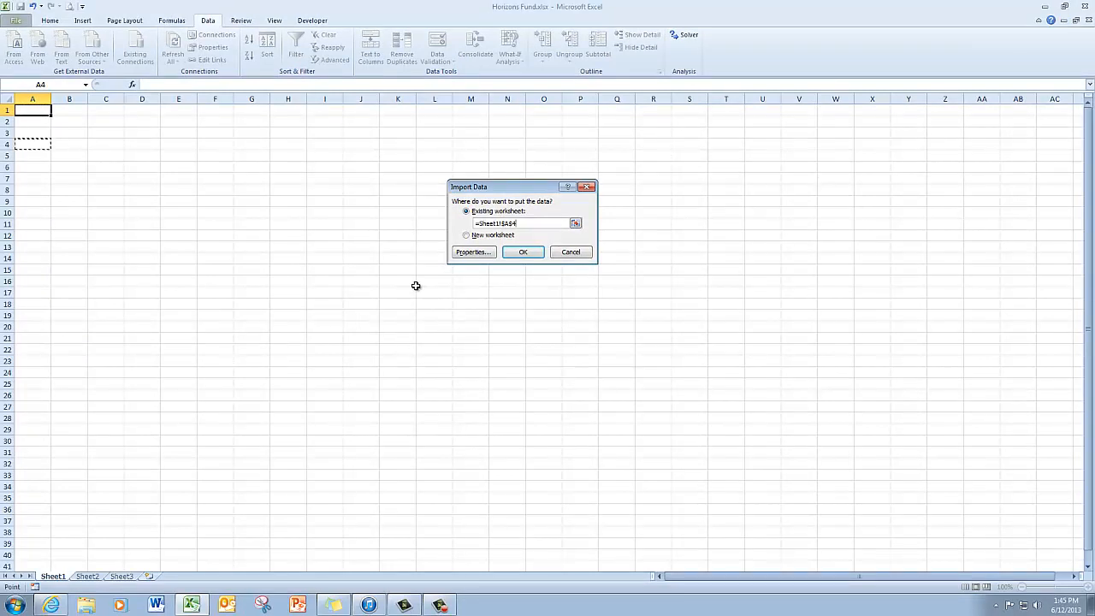
left_click(525, 253)
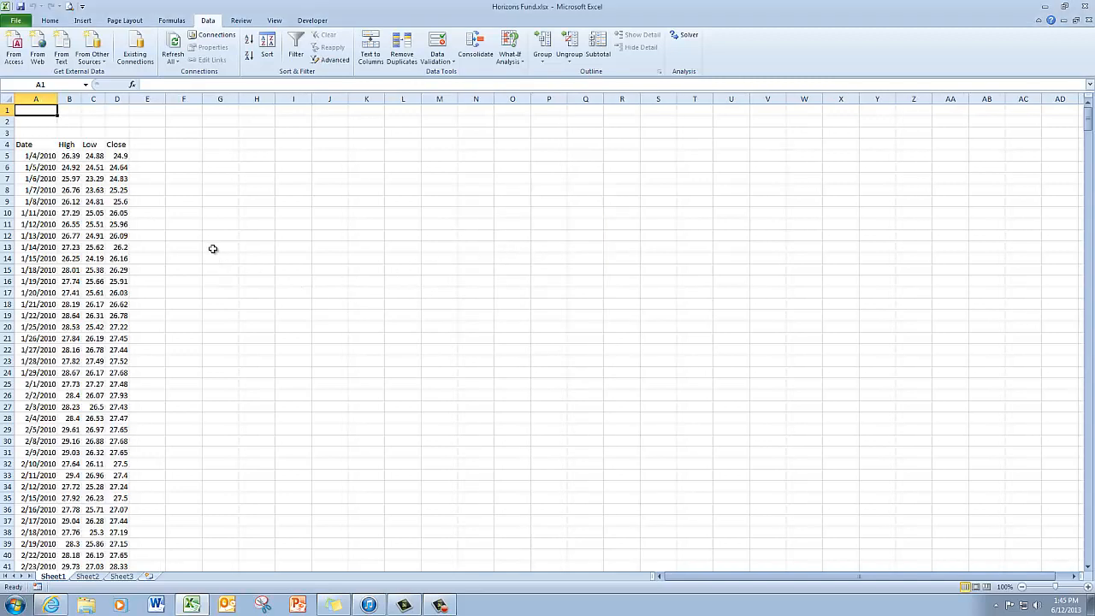
scroll(153, 223, "down", 10)
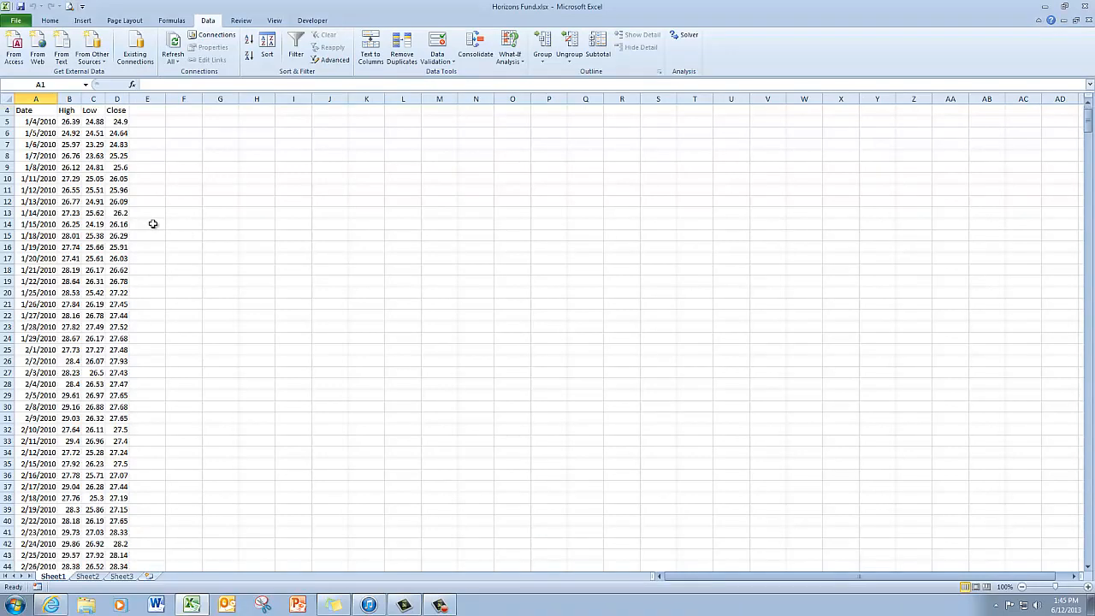
scroll(153, 223, "down", 16)
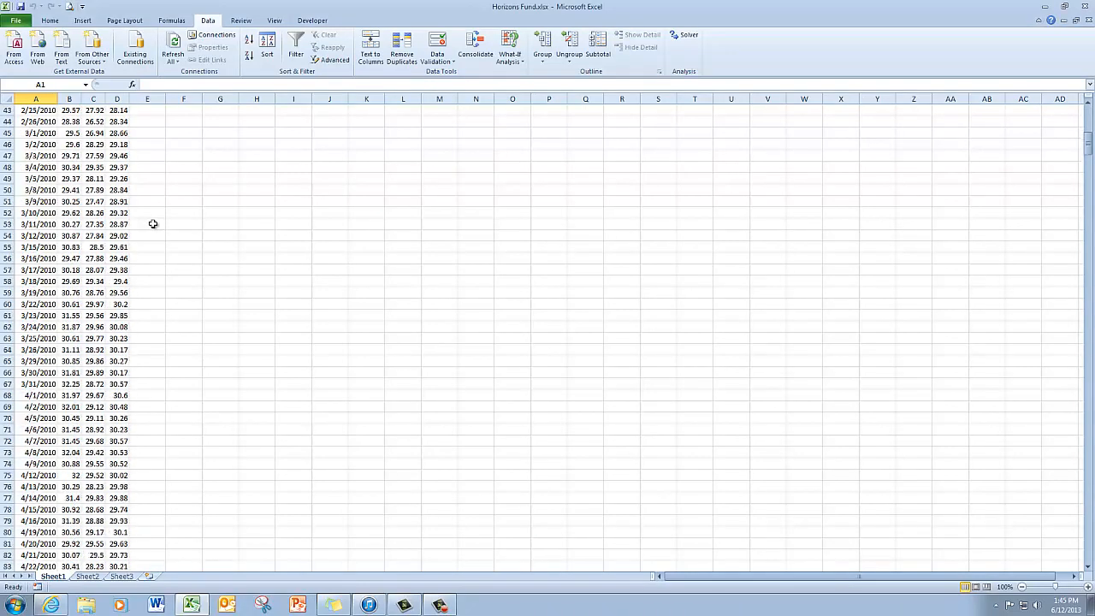
scroll(153, 223, "down", 6)
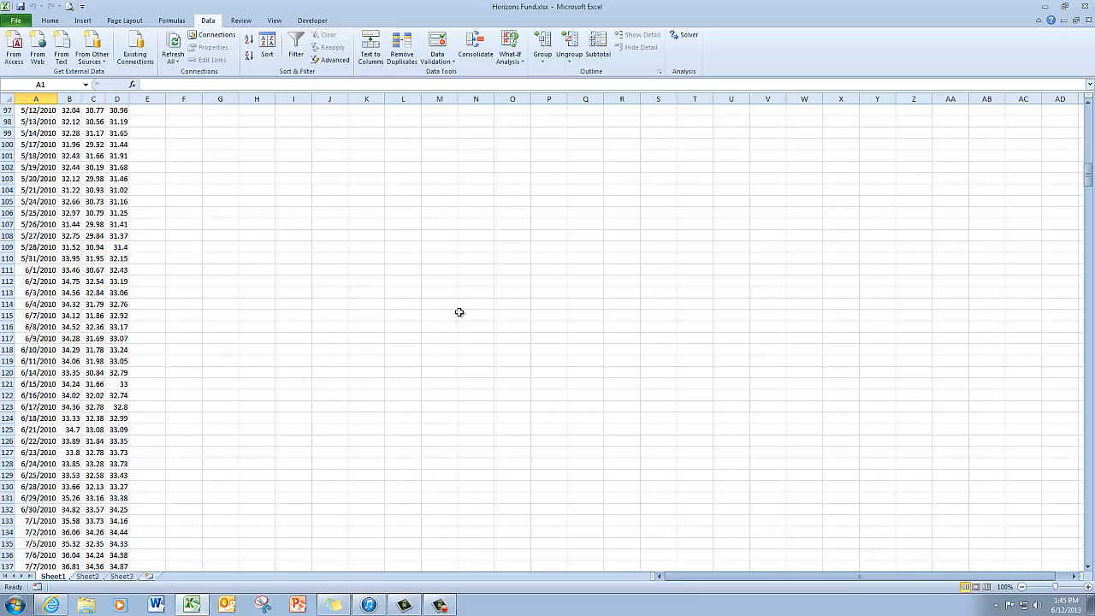
key("ctrl+Home")
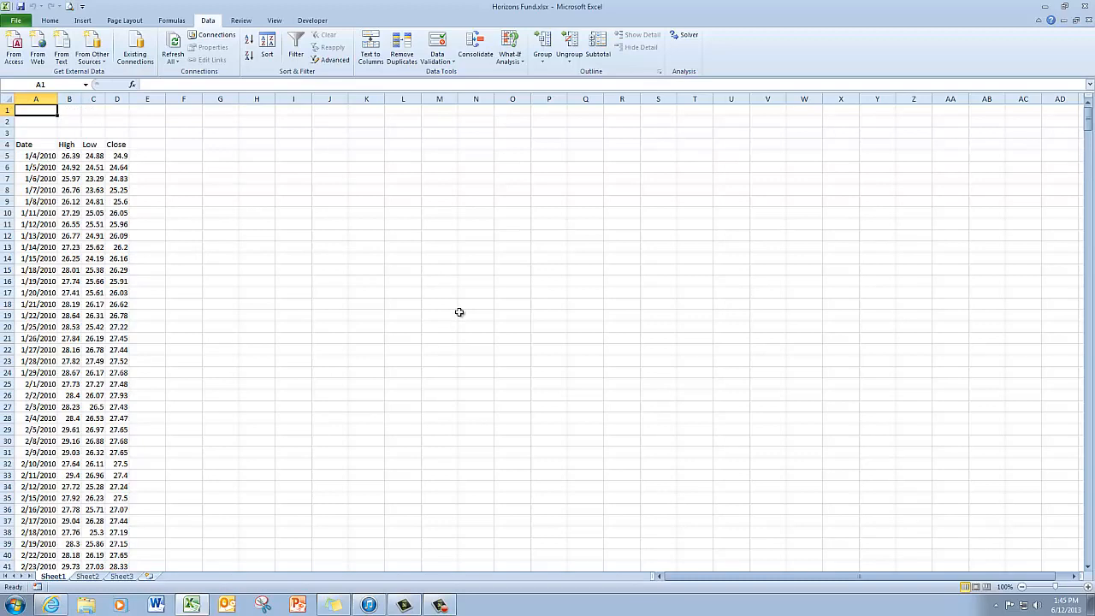